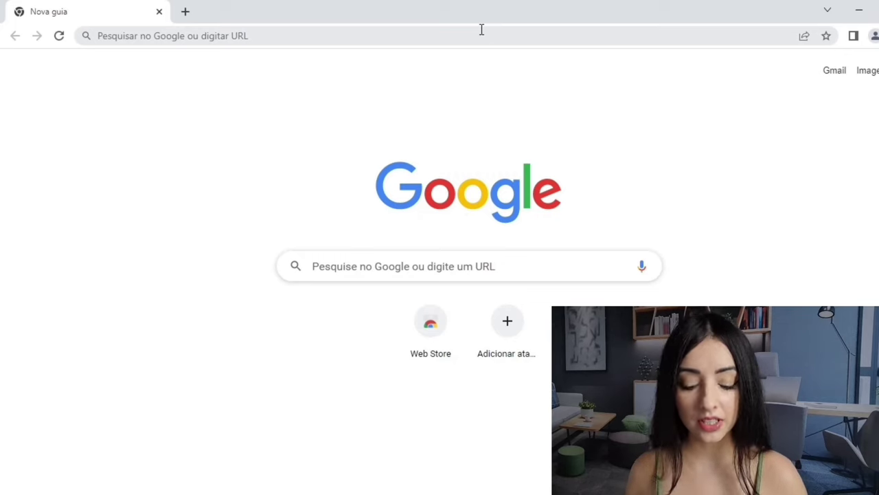
- Search Google for 'pantheon io' and open the official Pantheon.io website
{"action": "left_click", "coordinate": [482, 29]}
{"action": "type", "text": "pantheon io"}
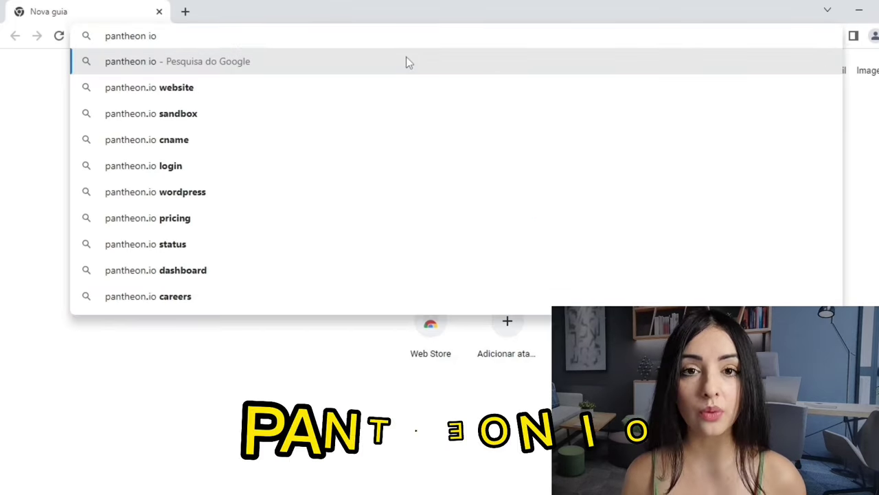
{"action": "key", "text": "Return"}
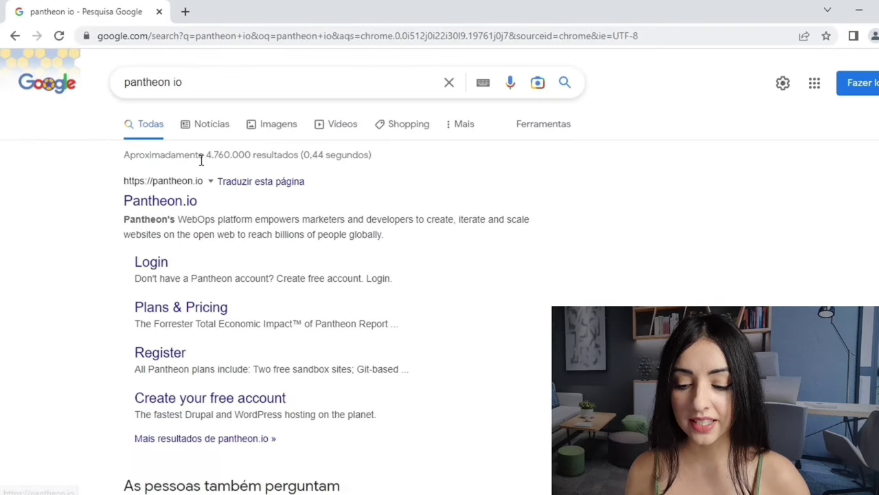
{"action": "left_click", "coordinate": [184, 201]}
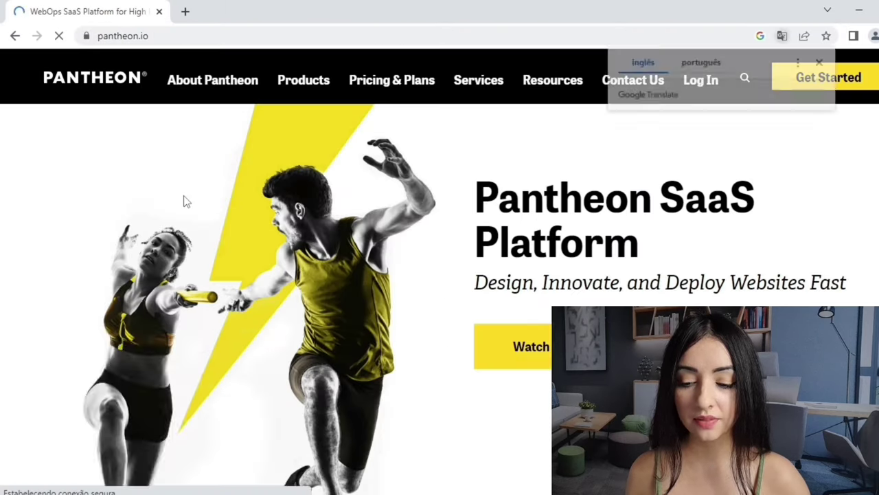
- Translate the Pantheon page into Portuguese and go to the Start for Free signup page
{"action": "right_click", "coordinate": [793, 143]}
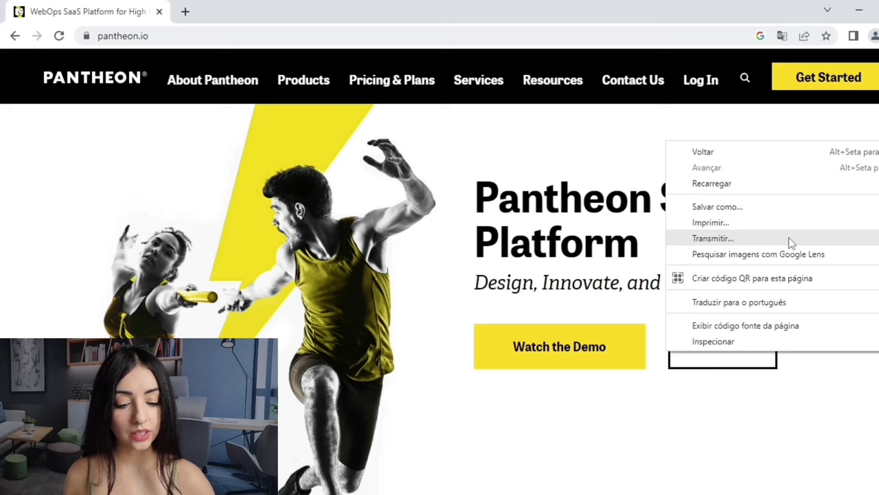
{"action": "left_click", "coordinate": [788, 302]}
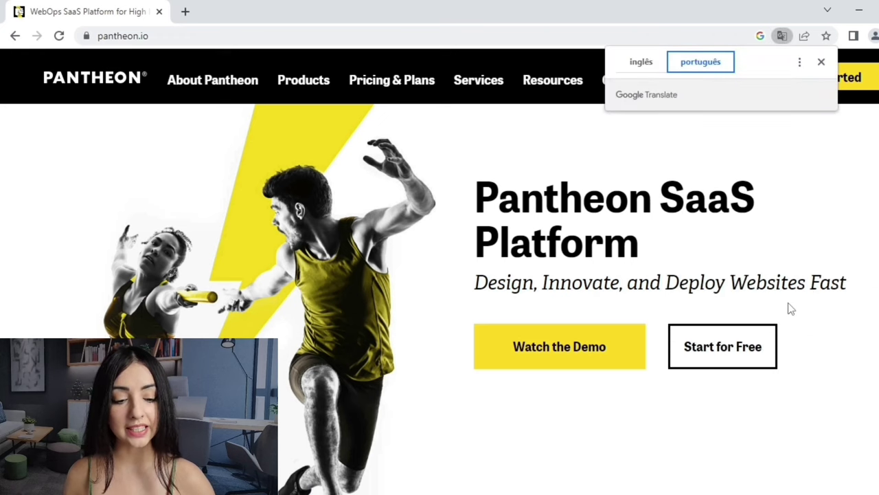
{"action": "left_click", "coordinate": [742, 347]}
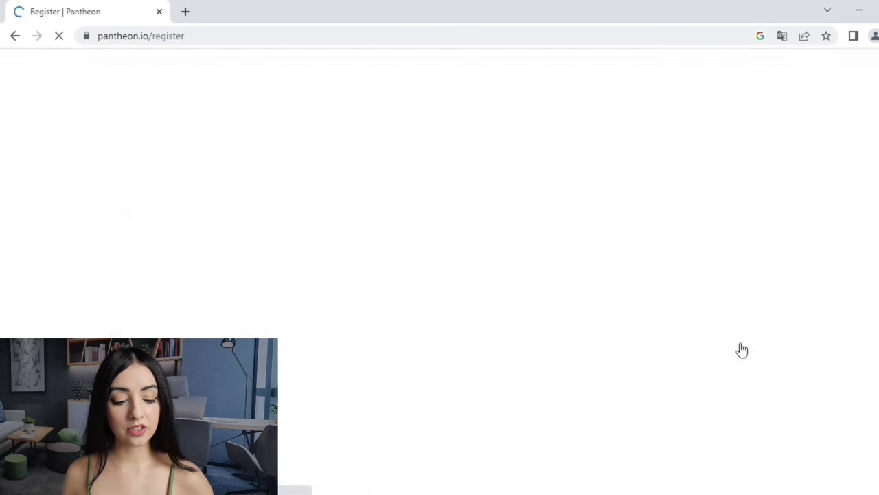
- Sign up with Google and enter the user's first and last name
{"action": "scroll", "coordinate": [742, 349], "scroll_direction": "down", "scroll_amount": 5}
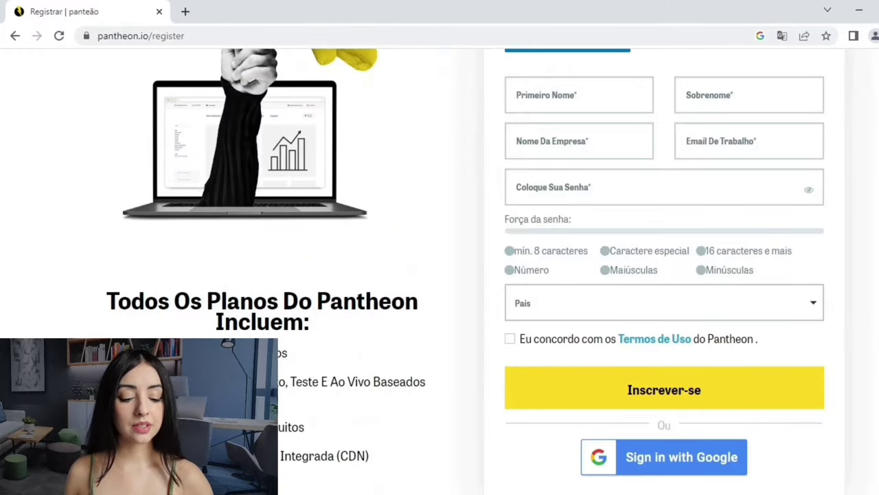
{"action": "scroll", "coordinate": [440, 272], "scroll_direction": "down", "scroll_amount": 3}
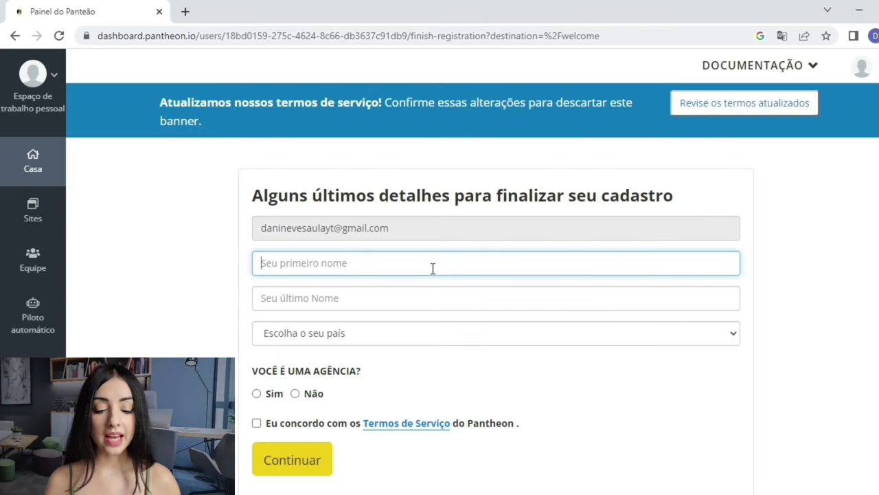
{"action": "type", "text": "Daniela"}
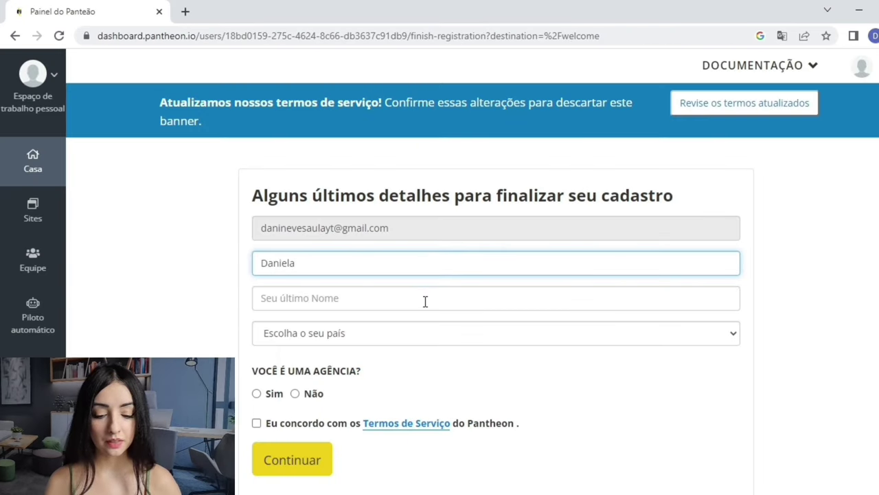
{"action": "left_click", "coordinate": [425, 300]}
{"action": "type", "text": "Ne"}
- Choose Brasil as the country, accept the terms of service, and submit the registration
{"action": "left_click", "coordinate": [418, 334]}
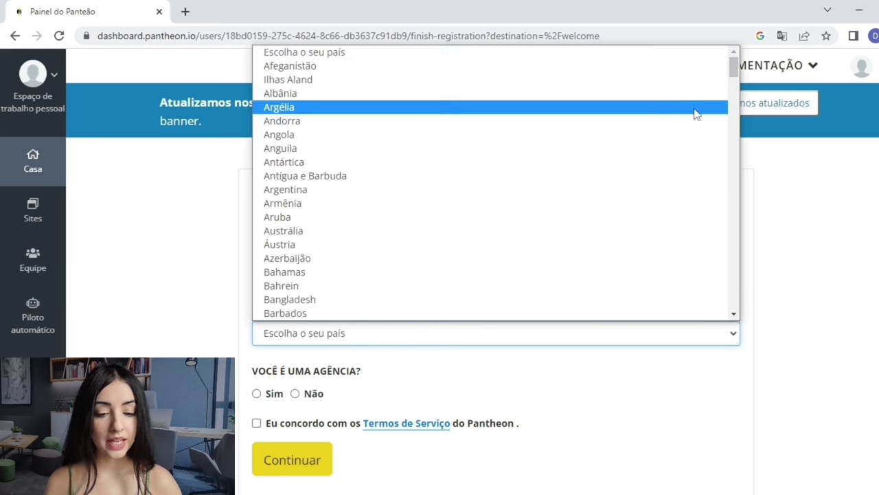
{"action": "type", "text": "bra"}
{"action": "key", "text": "Return"}
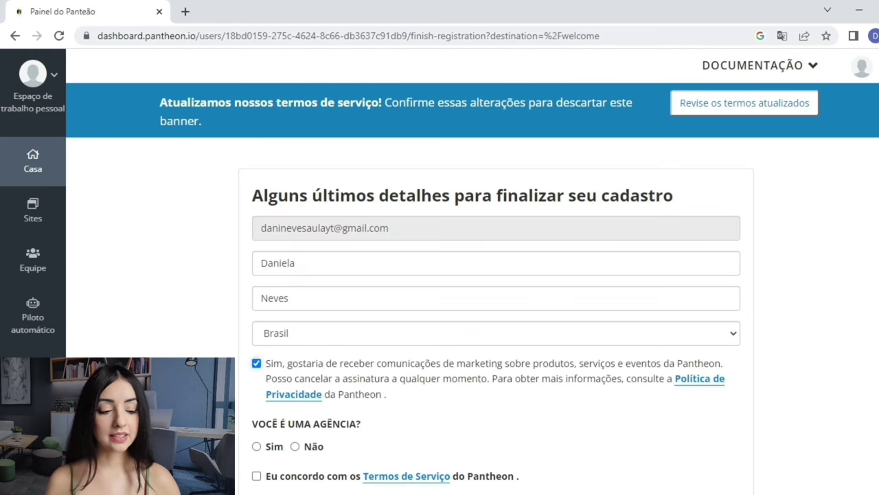
{"action": "scroll", "coordinate": [472, 288], "scroll_direction": "down", "scroll_amount": 1}
{"action": "left_click", "coordinate": [256, 409]}
{"action": "left_click", "coordinate": [295, 446]}
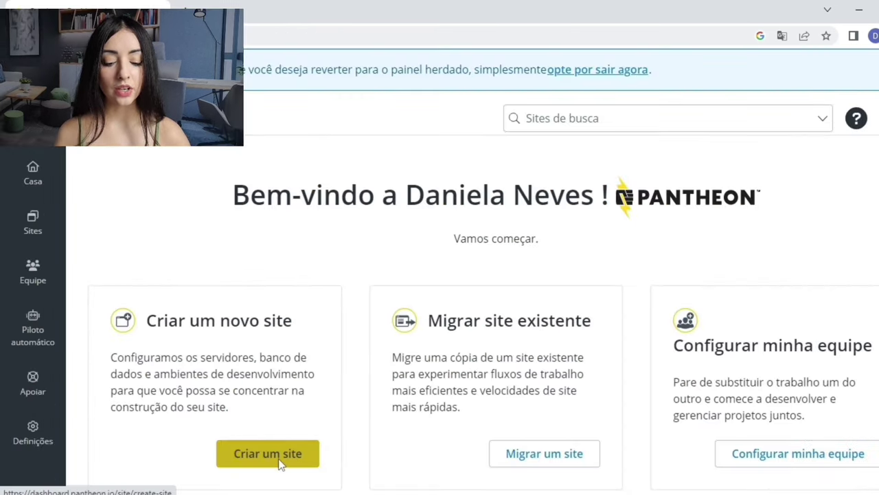
{"action": "left_click", "coordinate": [274, 455]}
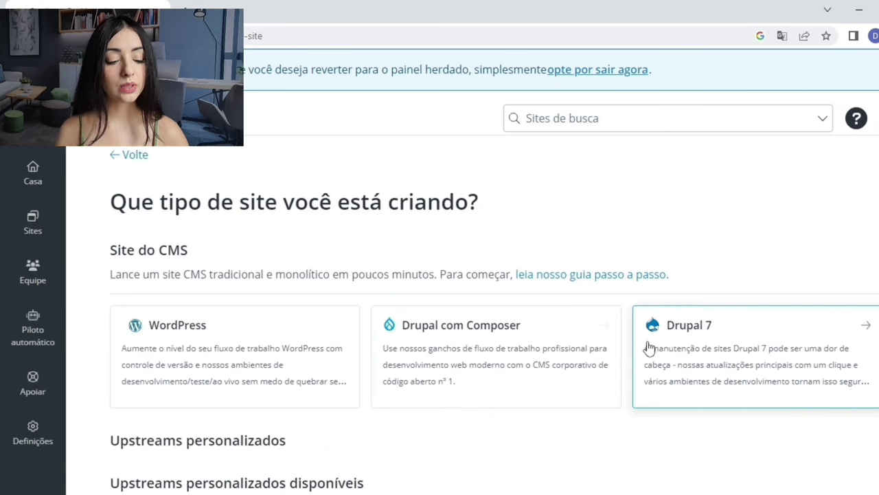
- Create a WordPress site with the chosen site name in the Estados Unidos region
{"action": "left_click", "coordinate": [199, 355]}
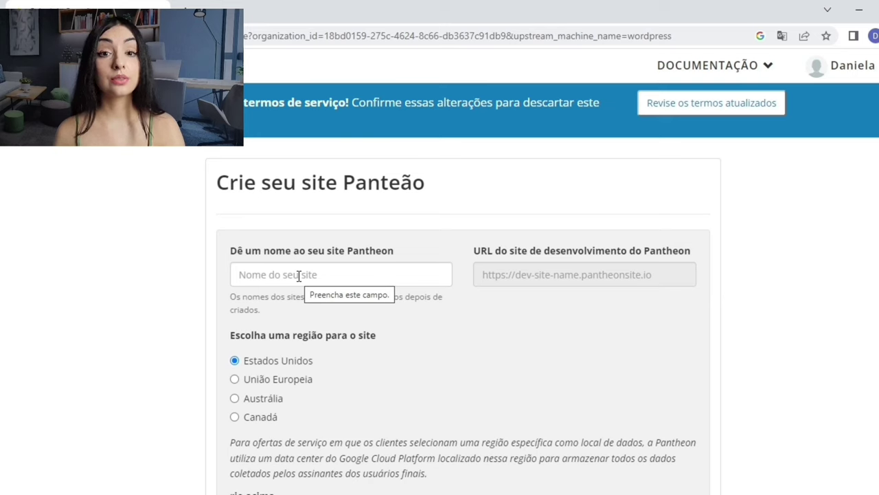
{"action": "left_click", "coordinate": [299, 276]}
{"action": "type", "text": "dan8ina"}
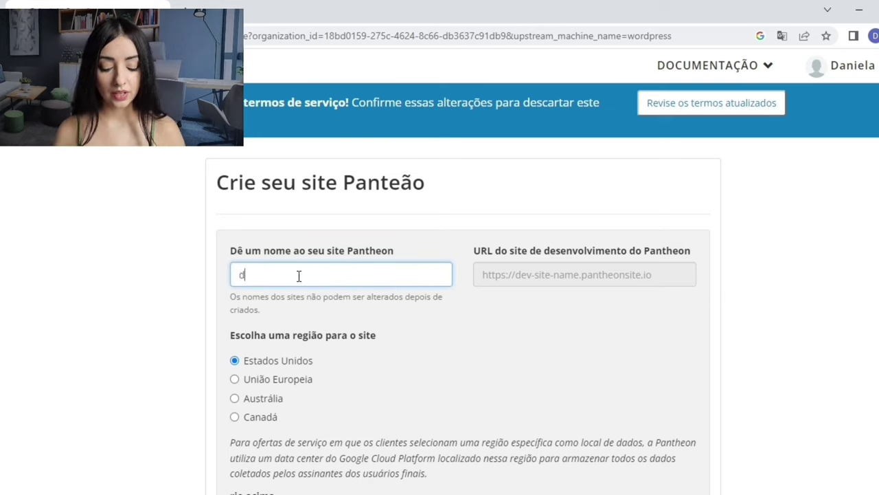
{"action": "key", "text": "BackSpace"}
{"action": "key", "text": "BackSpace"}
{"action": "key", "text": "BackSpace"}
{"action": "key", "text": "BackSpace"}
{"action": "type", "text": "inevesmkt"}
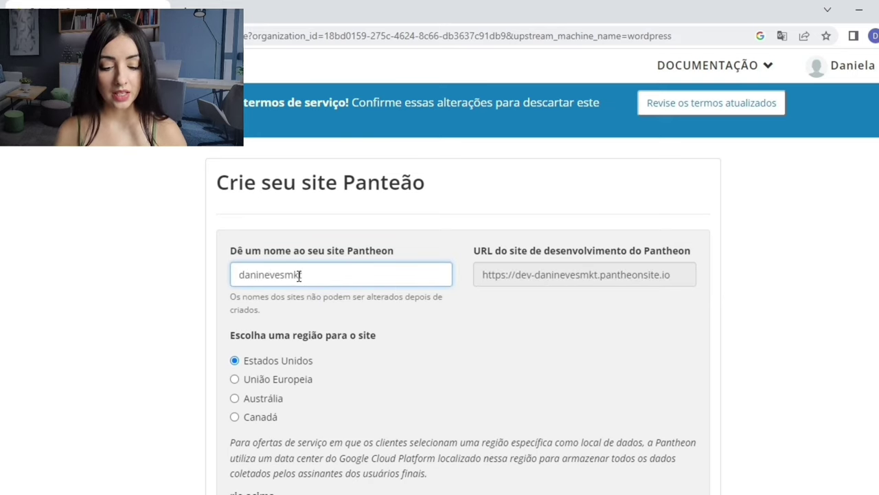
{"action": "scroll", "coordinate": [820, 241], "scroll_direction": "down", "scroll_amount": 1}
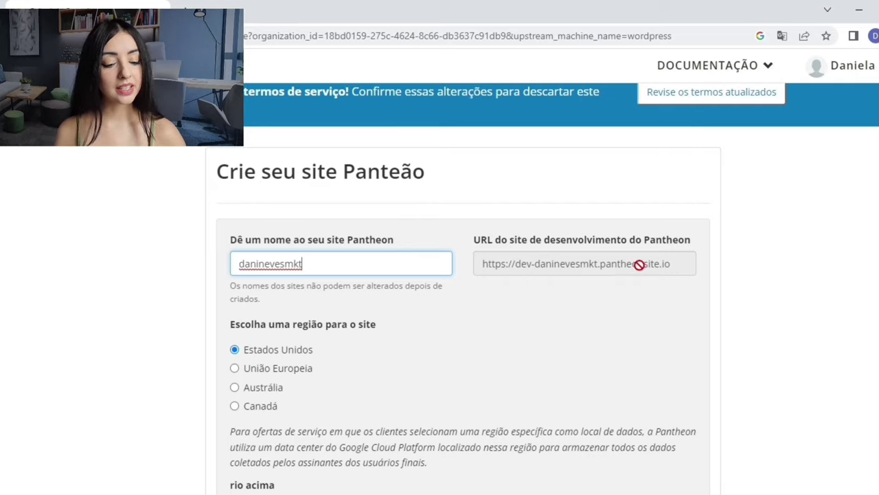
{"action": "left_click", "coordinate": [351, 284]}
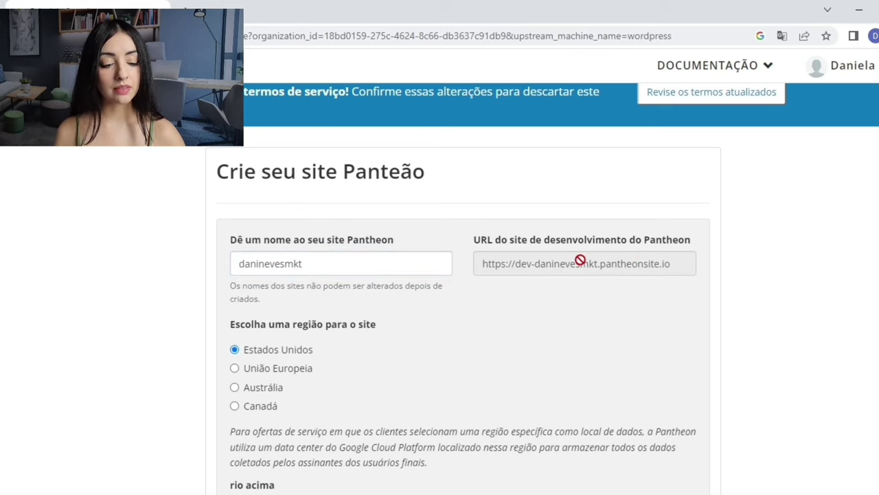
{"action": "scroll", "coordinate": [582, 268], "scroll_direction": "down", "scroll_amount": 2}
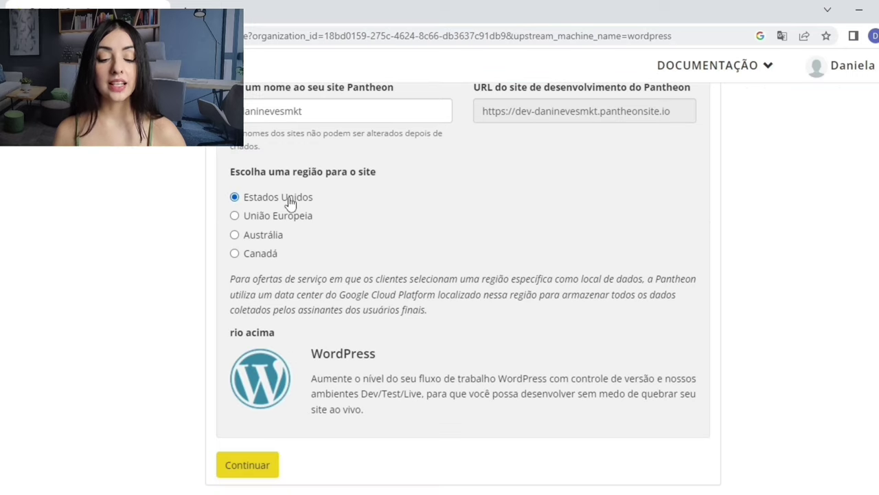
{"action": "left_click", "coordinate": [244, 473]}
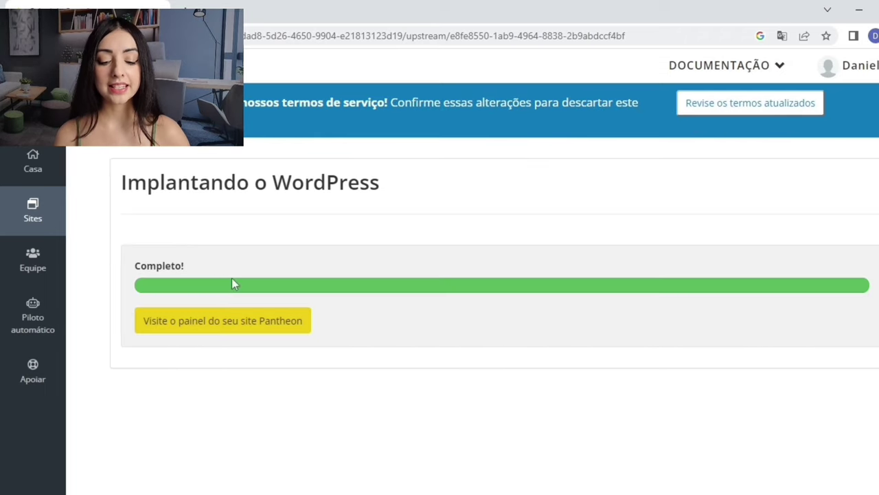
- Open the new site's Pantheon dashboard and dev site, selecting Português do Brasil for installation
{"action": "left_click", "coordinate": [230, 328]}
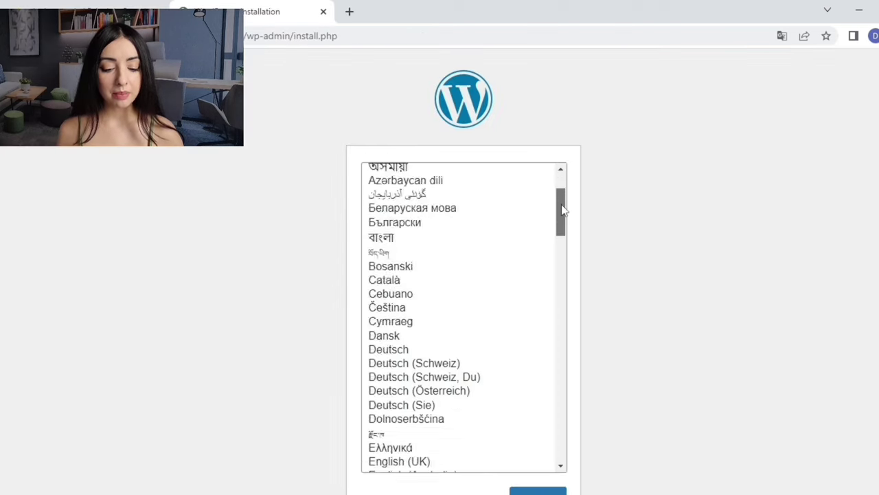
{"action": "left_click_drag", "start_coordinate": [564, 200], "coordinate": [565, 382]}
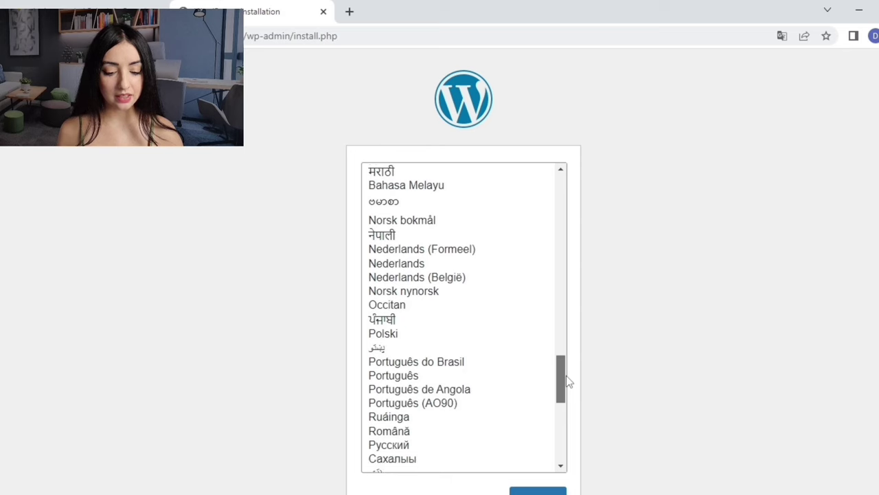
{"action": "left_click", "coordinate": [450, 363]}
- Continue in Portuguese and enter the admin username and password
{"action": "left_click", "coordinate": [537, 490]}
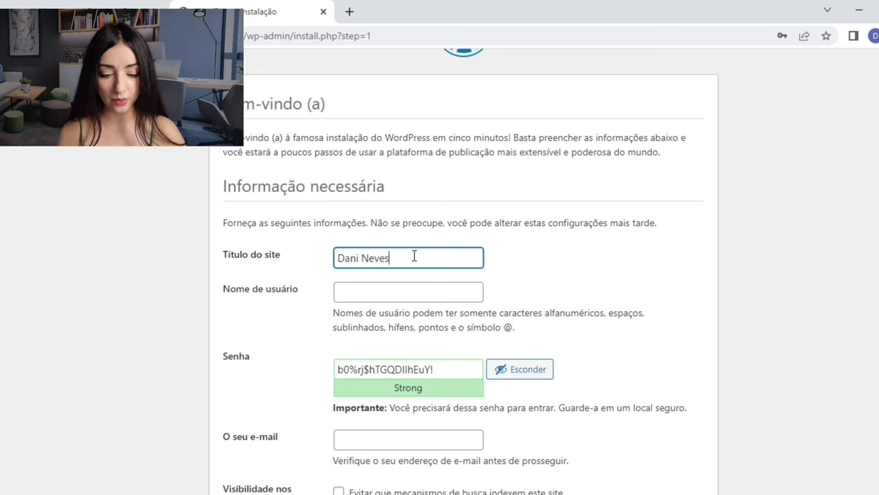
{"action": "left_click", "coordinate": [410, 293]}
{"action": "type", "text": "daninevesmkt"}
{"action": "key", "text": "Tab"}
{"action": "scroll", "coordinate": [409, 293], "scroll_direction": "down", "scroll_amount": 1}
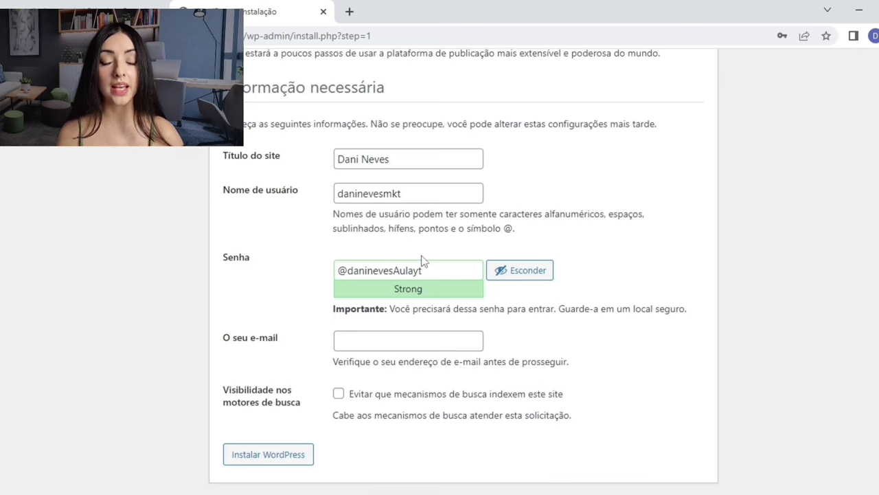
- Copy the Pantheon account e-mail as admin e-mail, install WordPress, and save the password in Chrome
{"action": "left_click", "coordinate": [401, 339]}
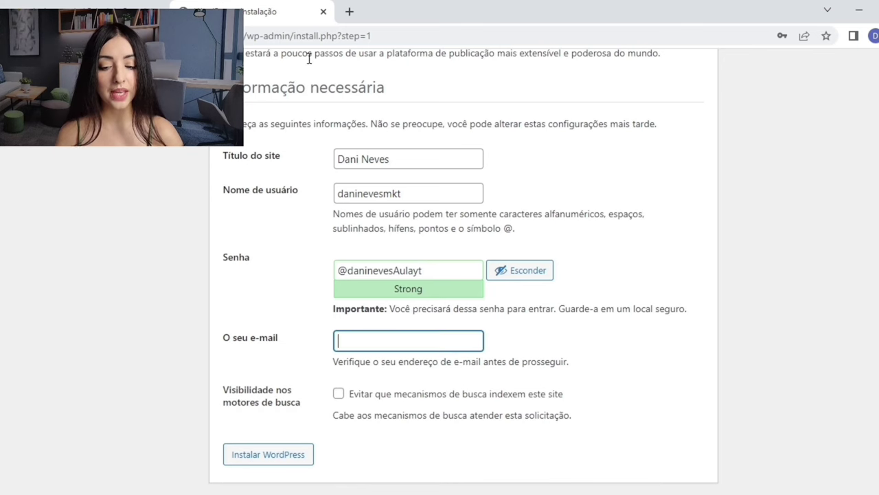
{"action": "left_click", "coordinate": [120, 5]}
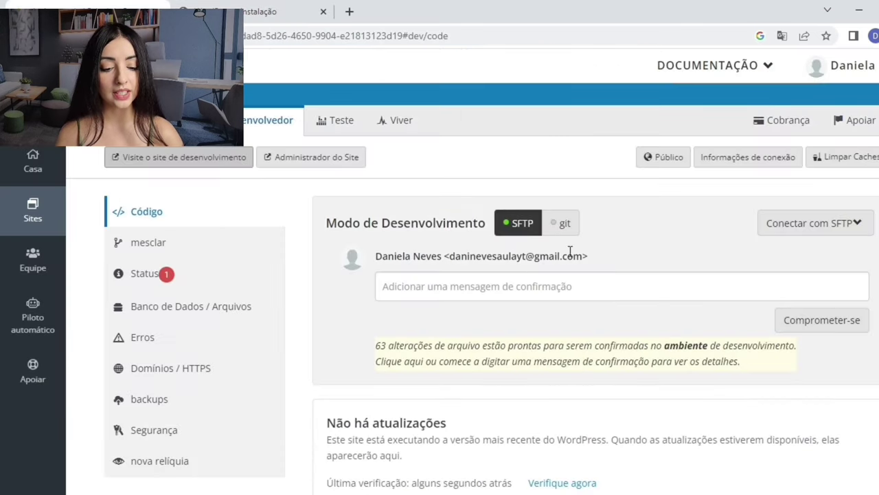
{"action": "left_click_drag", "start_coordinate": [448, 256], "coordinate": [585, 256]}
{"action": "key", "text": "ctrl+Tab"}
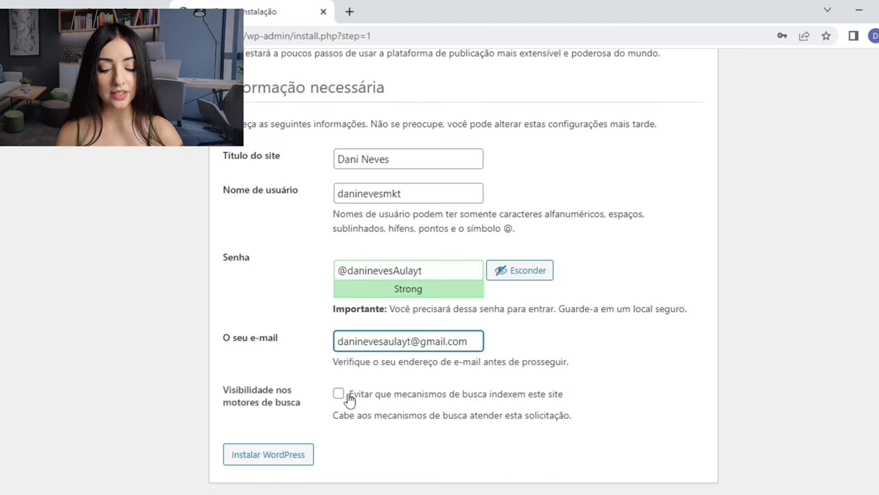
{"action": "left_click", "coordinate": [267, 459]}
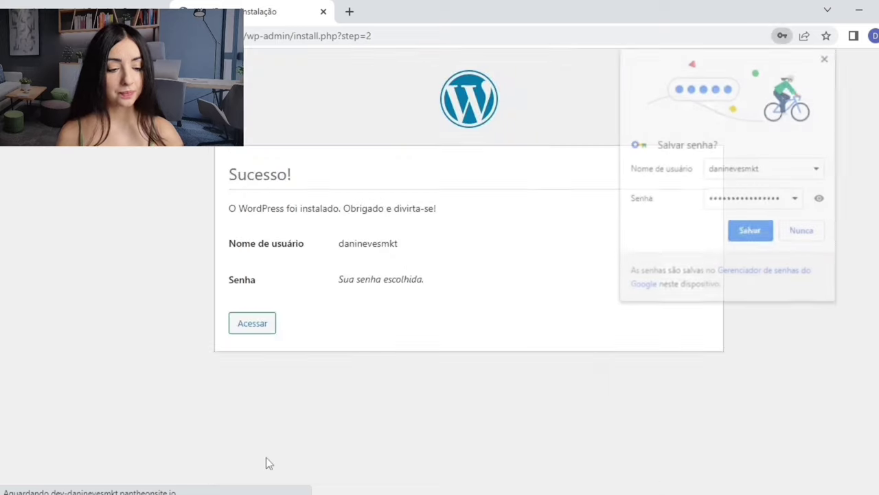
{"action": "left_click", "coordinate": [749, 230]}
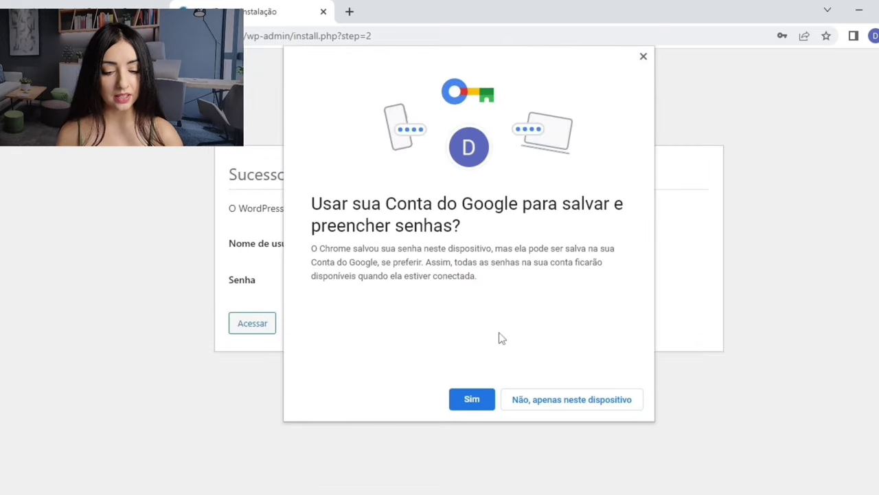
{"action": "left_click", "coordinate": [475, 400]}
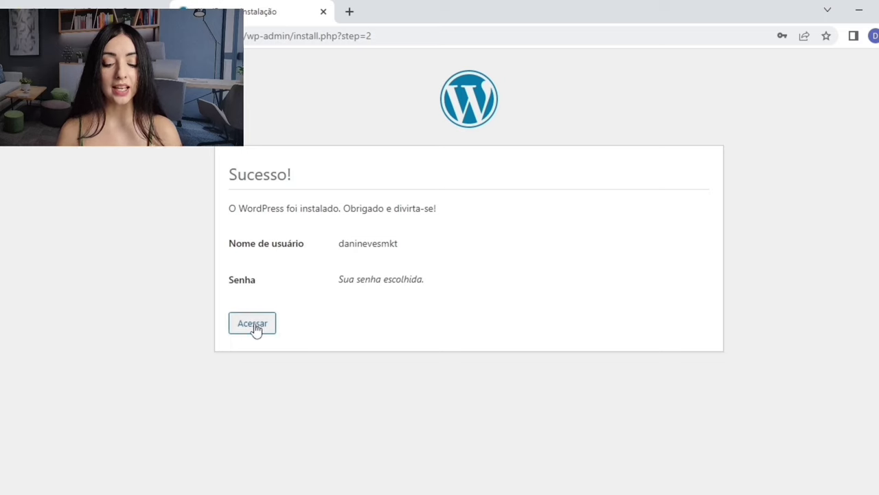
- Log in with the autofilled admin credentials to reach the WordPress 6.1.1 dashboard
{"action": "left_click", "coordinate": [254, 326]}
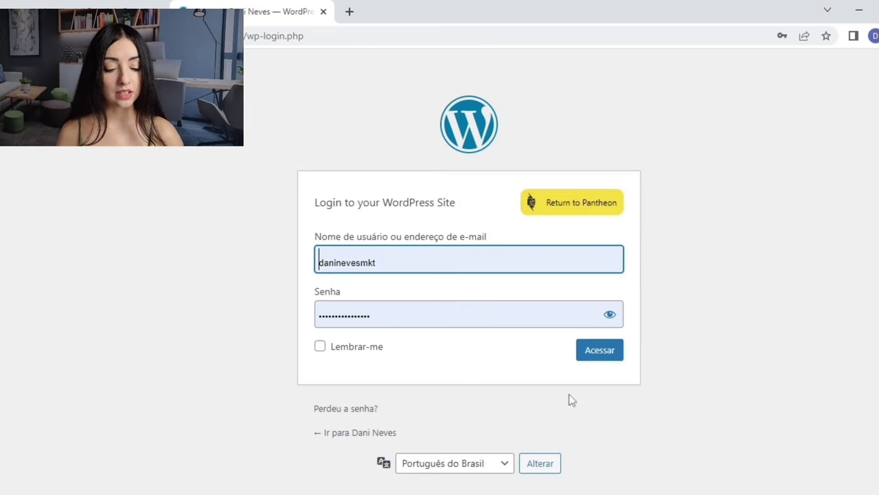
{"action": "left_click", "coordinate": [604, 360]}
{"action": "left_click", "coordinate": [604, 359]}
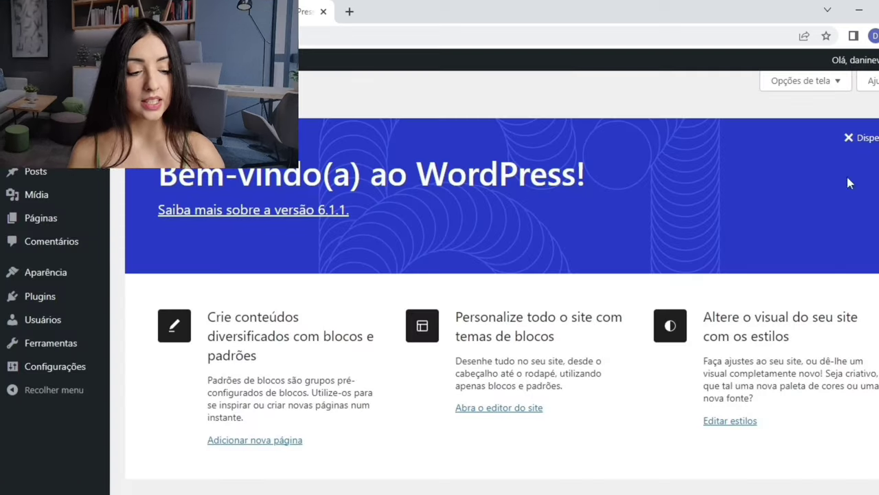
{"action": "scroll", "coordinate": [501, 285], "scroll_direction": "down", "scroll_amount": 3}
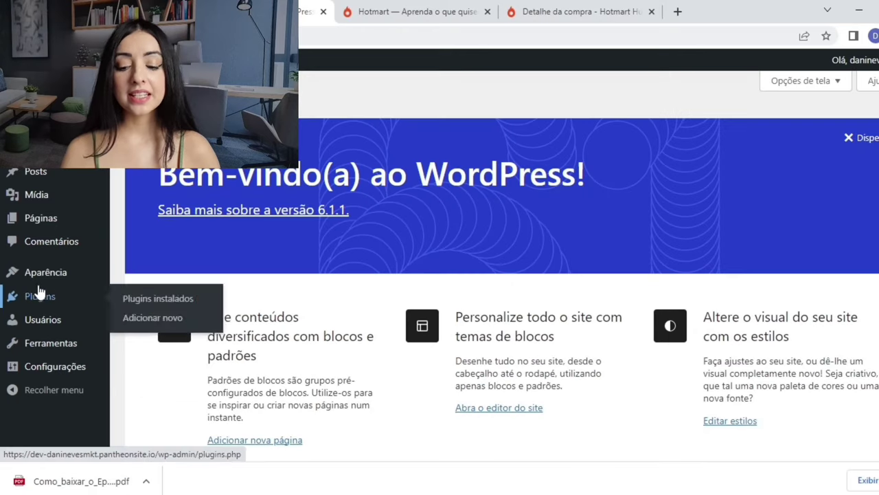
{"action": "mouse_move", "coordinate": [36, 283]}
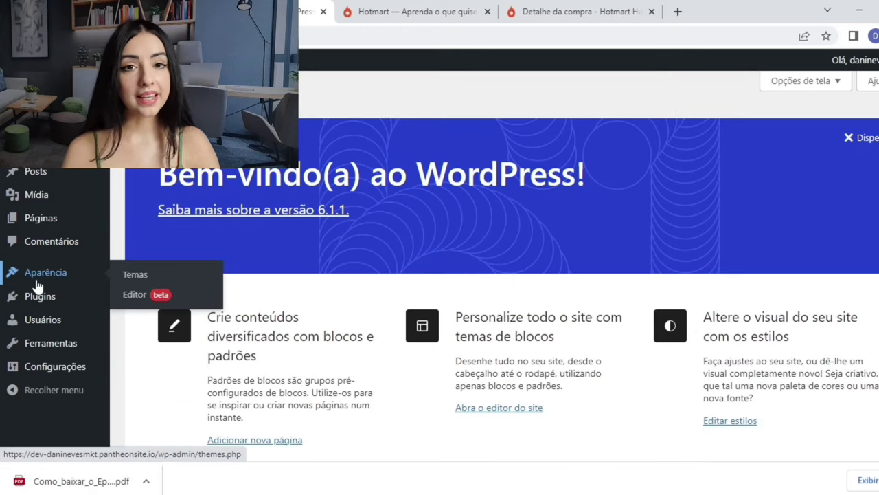
- Add the Astra theme under Temas > Adicionar novo, install it and activate it
{"action": "left_click", "coordinate": [136, 275]}
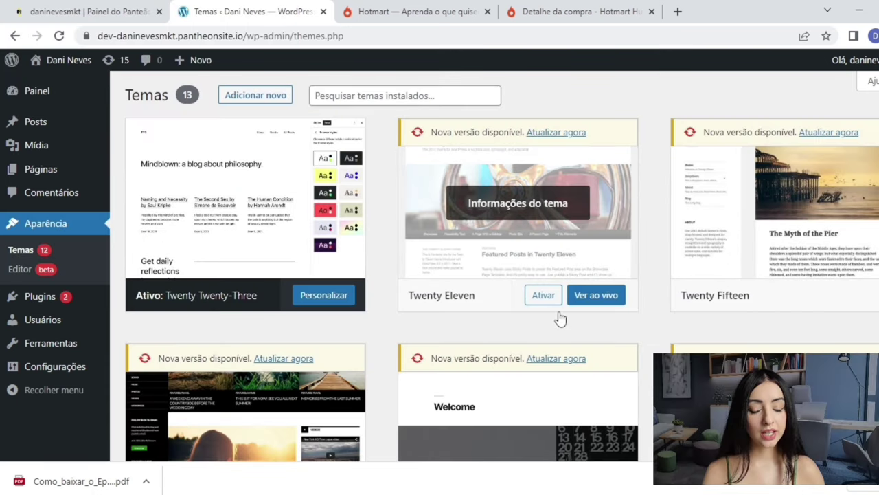
{"action": "left_click", "coordinate": [273, 103]}
{"action": "left_click", "coordinate": [272, 101]}
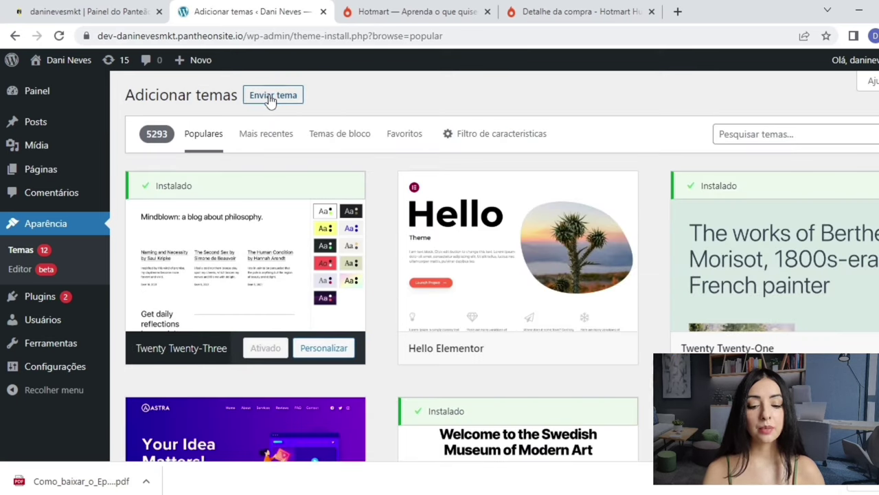
{"action": "left_click", "coordinate": [426, 221]}
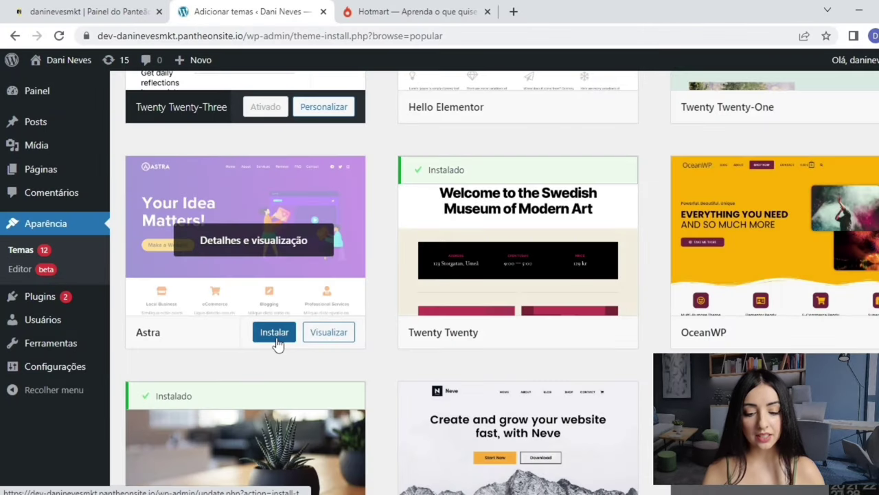
{"action": "left_click", "coordinate": [274, 333]}
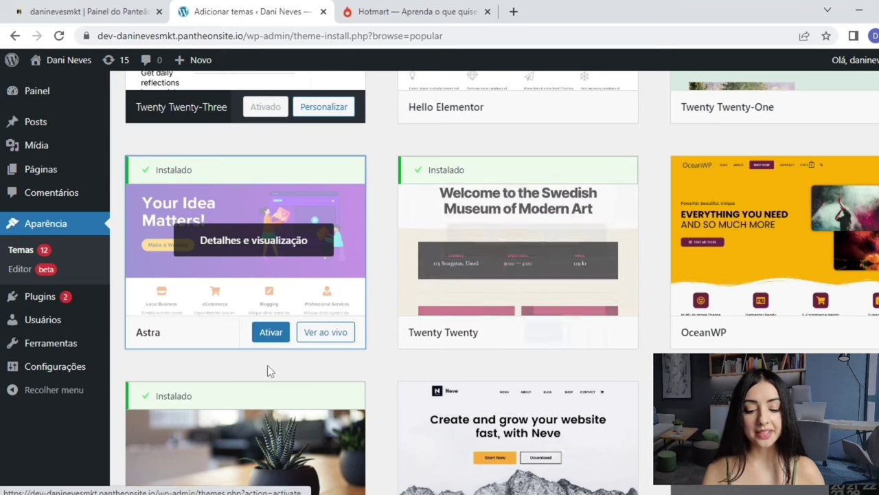
{"action": "left_click", "coordinate": [271, 332]}
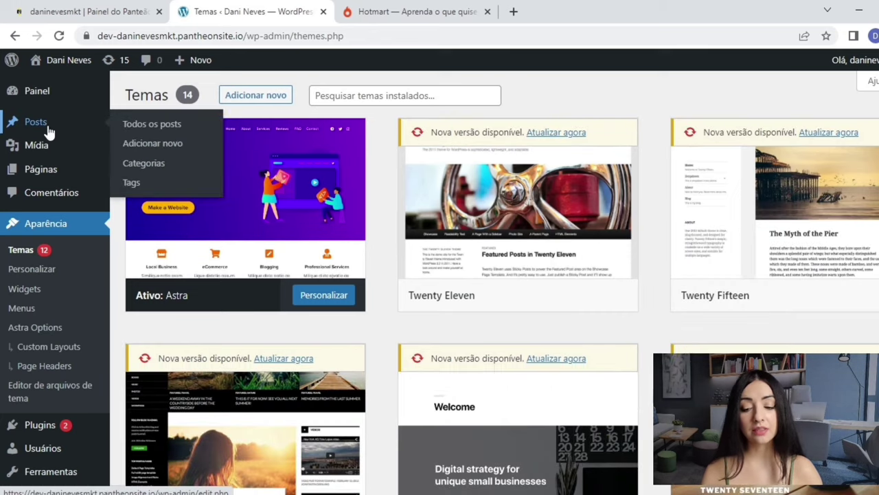
- Open Páginas, start a new page, then return to the pages list
{"action": "left_click", "coordinate": [51, 123]}
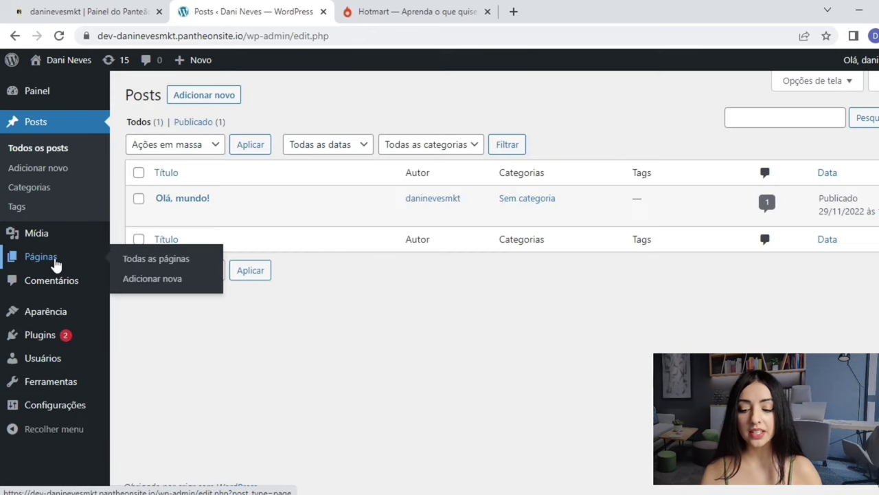
{"action": "left_click", "coordinate": [56, 263]}
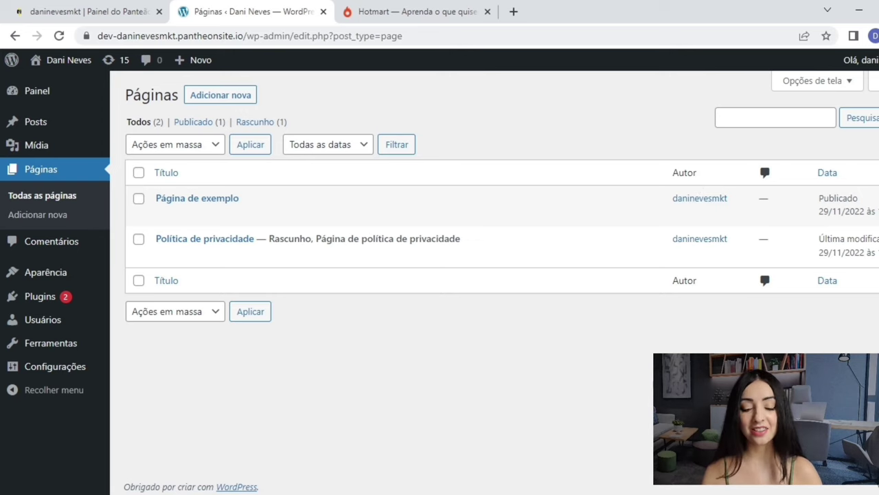
{"action": "left_click", "coordinate": [234, 100]}
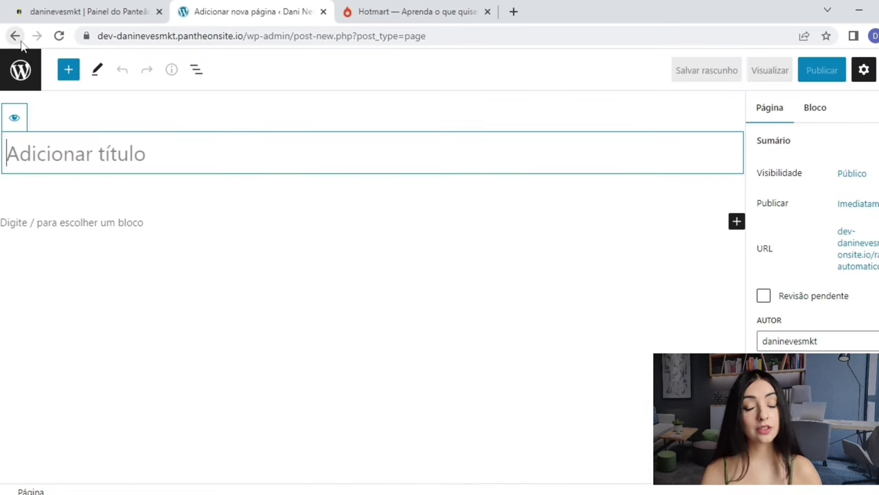
{"action": "left_click", "coordinate": [15, 35]}
- Search for 'elementor', install and activate Elementor Website Builder, then start a new page
{"action": "mouse_move", "coordinate": [25, 300]}
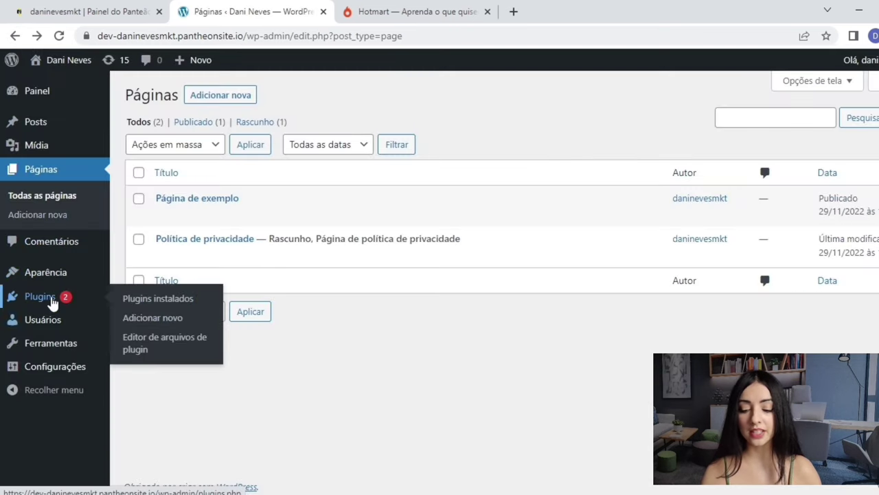
{"action": "left_click", "coordinate": [182, 321]}
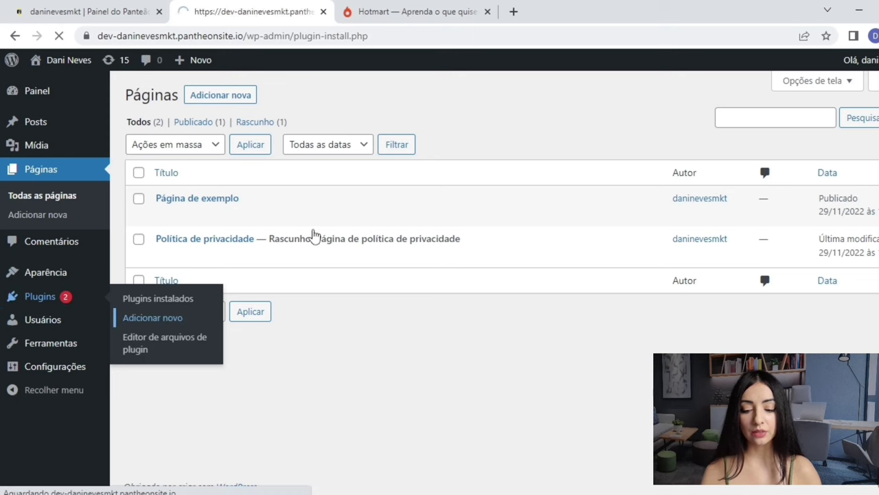
{"action": "type", "text": "ele"}
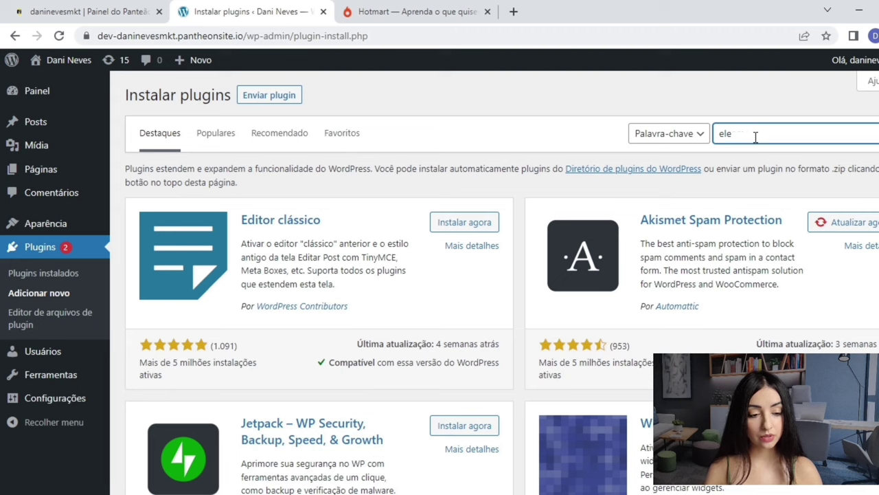
{"action": "type", "text": "mentor"}
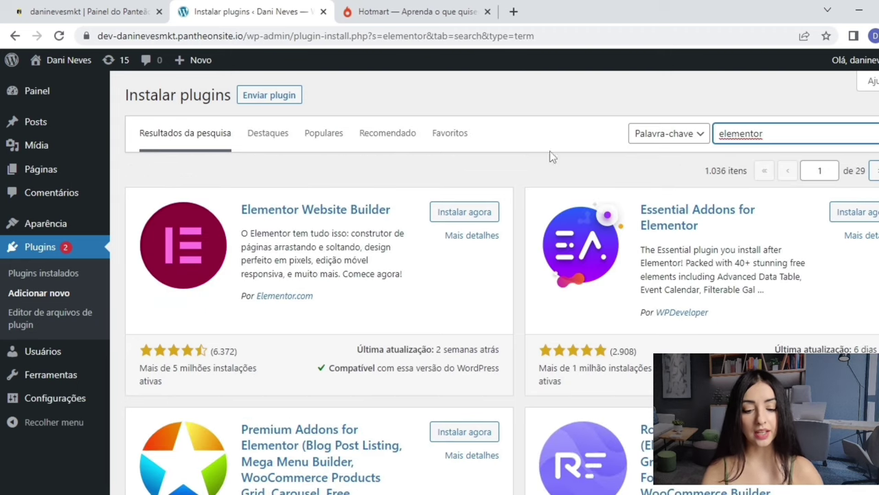
{"action": "left_click", "coordinate": [455, 213]}
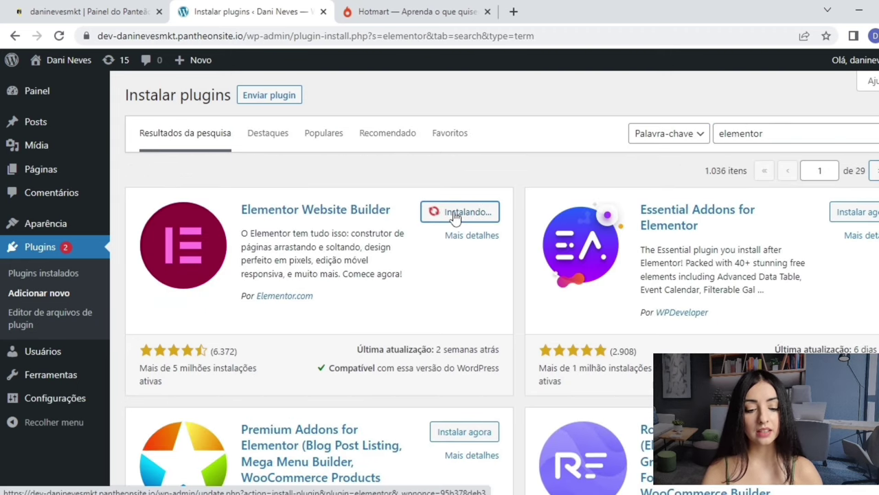
{"action": "left_click", "coordinate": [480, 214]}
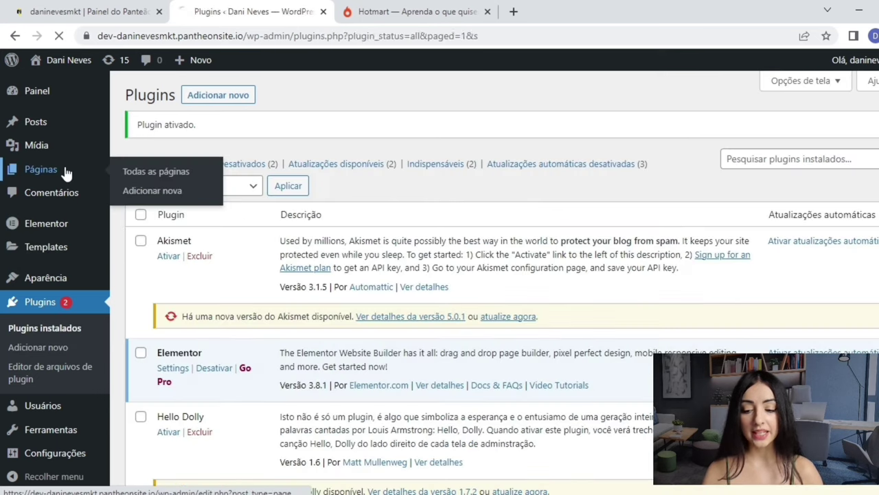
{"action": "left_click", "coordinate": [66, 173]}
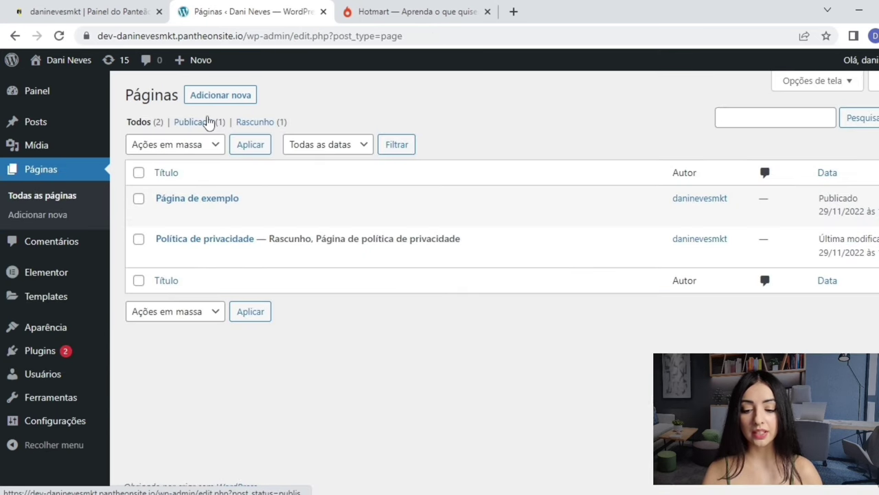
{"action": "left_click", "coordinate": [229, 100]}
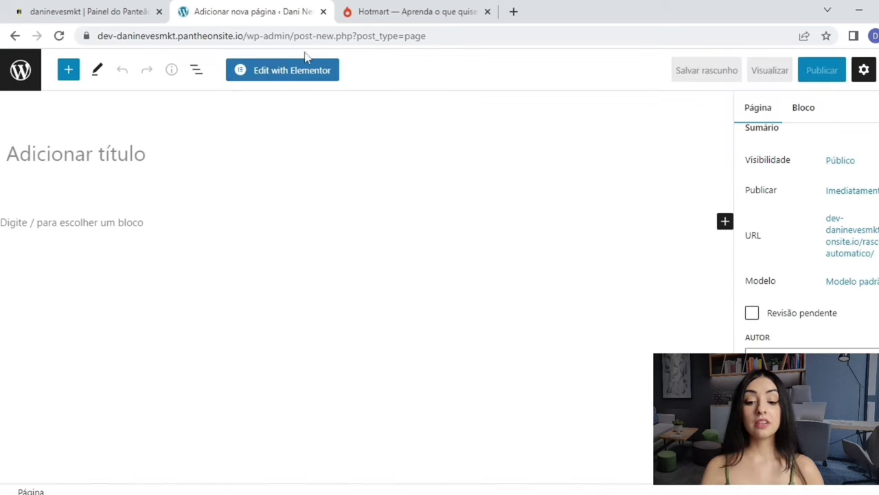
- Open the new 'Nova Página' in the Elementor editor with an empty canvas
{"action": "left_click", "coordinate": [282, 72]}
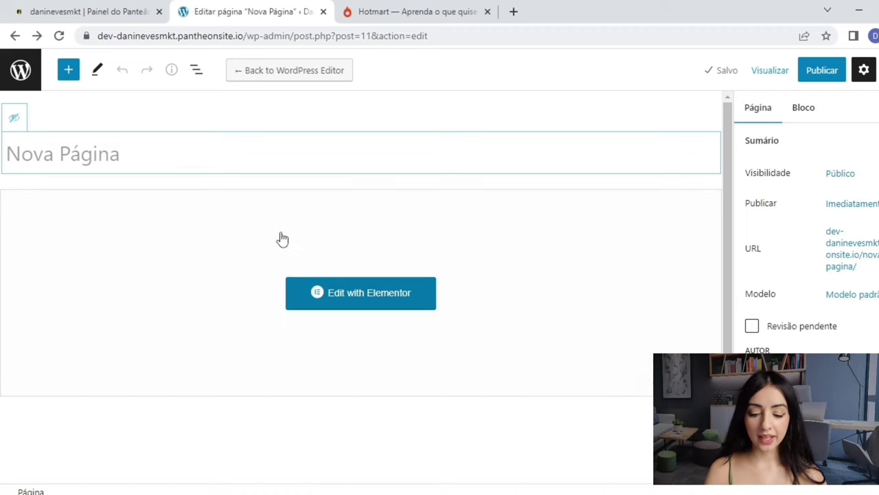
{"action": "left_click", "coordinate": [367, 304]}
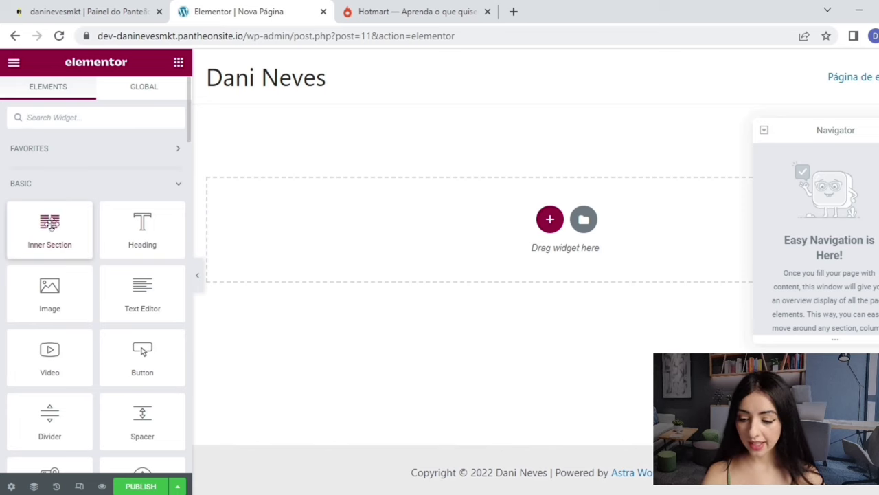
- Drop a Heading widget into the empty section with an Image widget below it
{"action": "left_click_drag", "start_coordinate": [145, 240], "coordinate": [539, 227]}
{"action": "left_click_drag", "start_coordinate": [388, 216], "coordinate": [389, 217]}
{"action": "left_click_drag", "start_coordinate": [49, 292], "coordinate": [478, 229]}
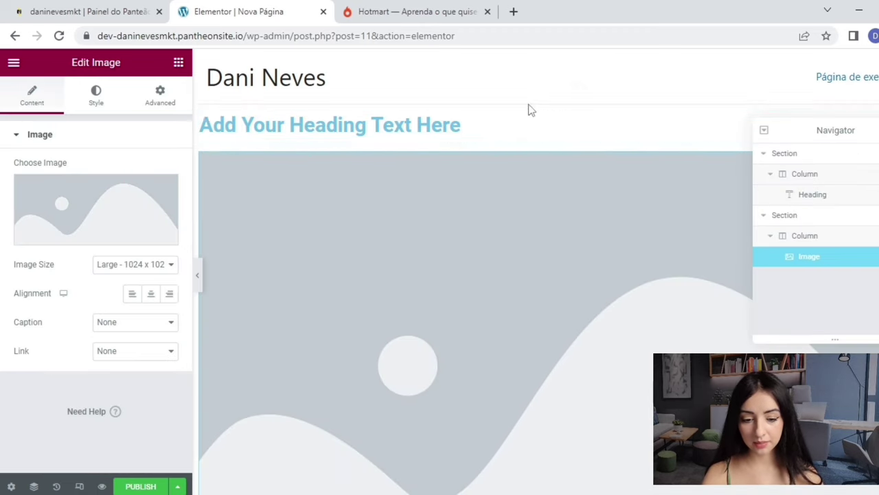
- Set the heading's alignment to Center
{"action": "left_click", "coordinate": [523, 121]}
{"action": "left_click", "coordinate": [132, 362]}
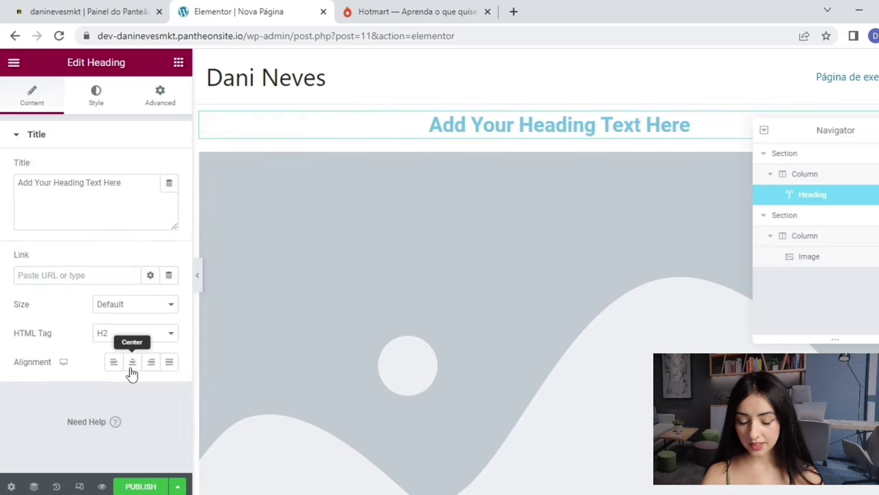
{"action": "key", "text": "ctrl+i"}
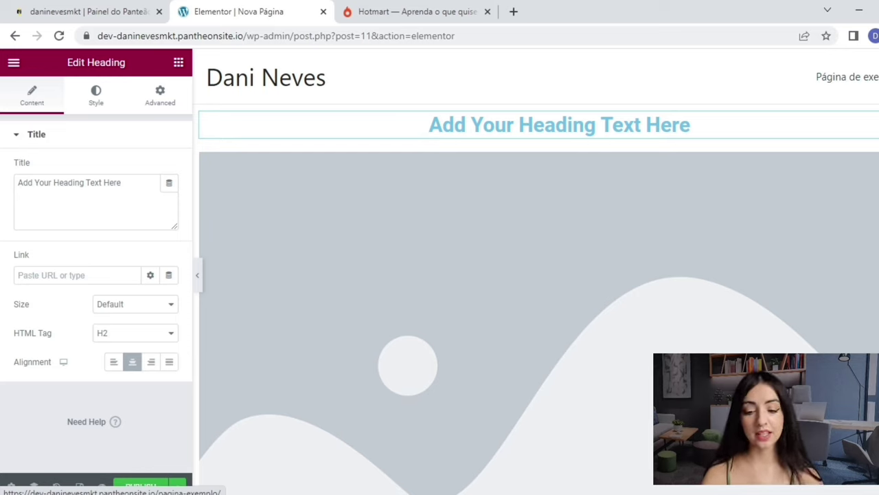
- Leave the Elementor editor without saving, returning to the WordPress Plugins list
{"action": "left_click", "coordinate": [847, 76]}
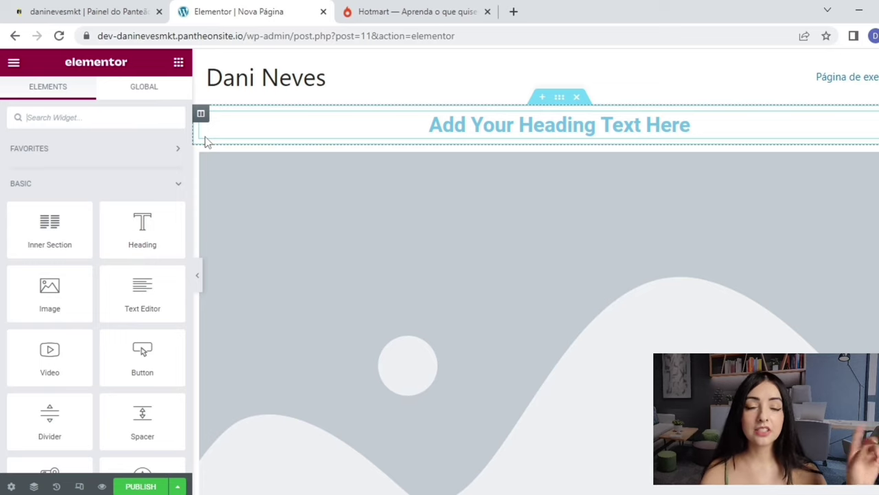
{"action": "left_click", "coordinate": [16, 36]}
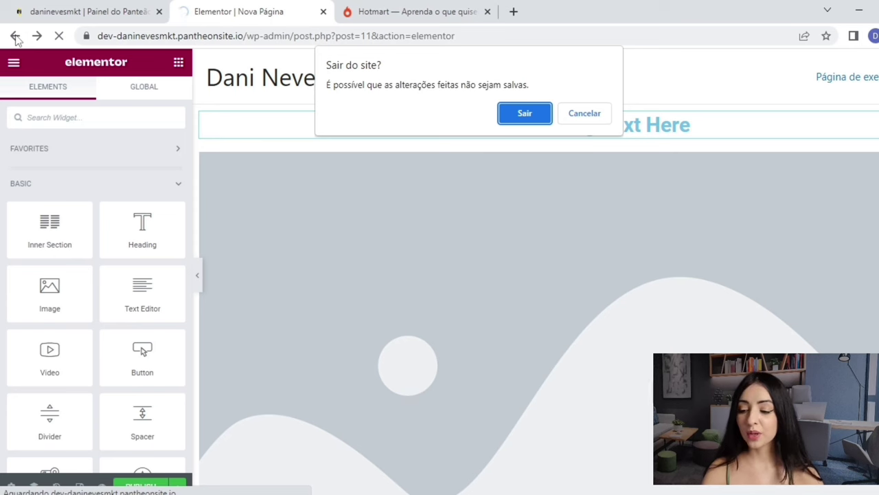
{"action": "left_click", "coordinate": [524, 113]}
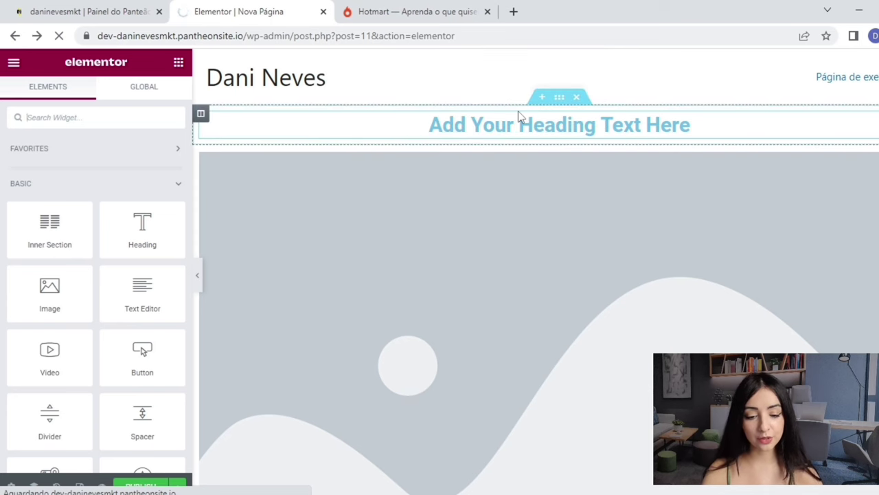